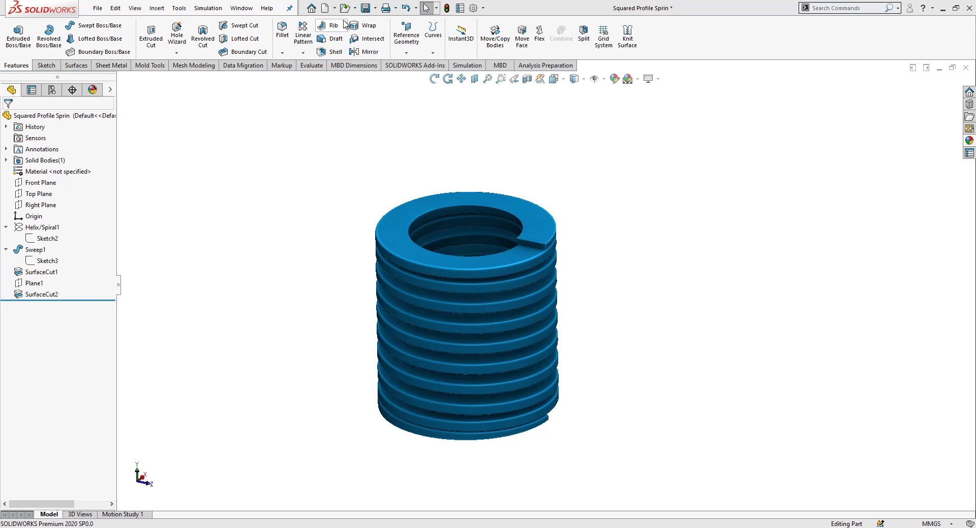
Create a new part document and start a sketch on the Top Plane.
{"action": "left_click", "coordinate": [325, 8]}
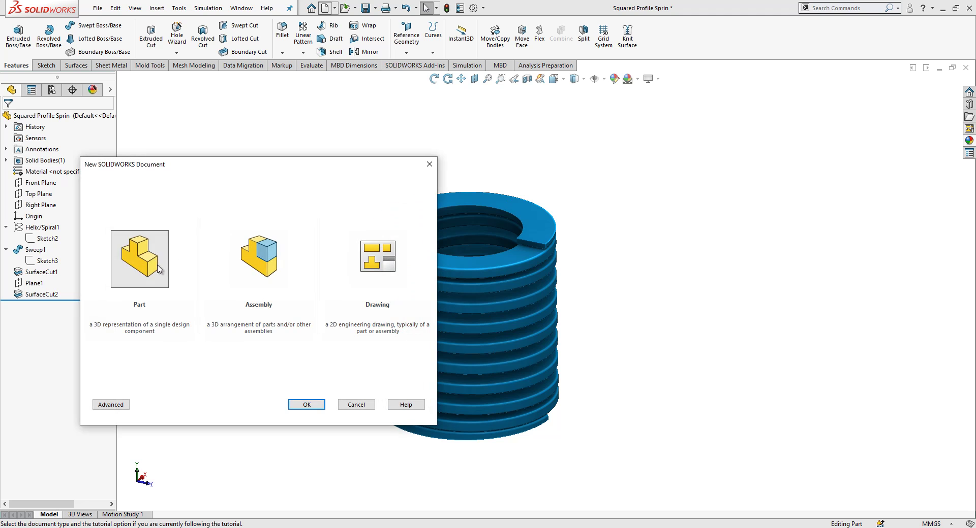
{"action": "left_click", "coordinate": [305, 405]}
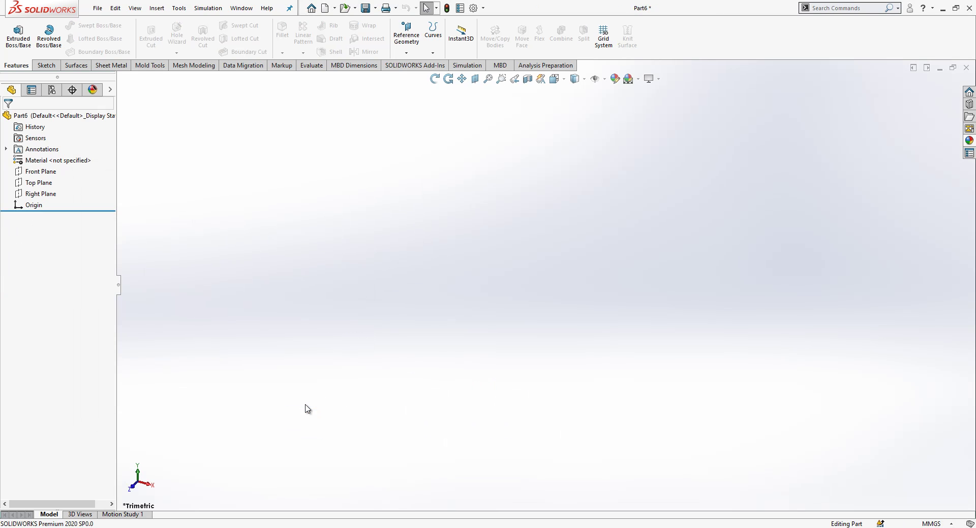
{"action": "left_click", "coordinate": [46, 182]}
{"action": "left_click", "coordinate": [51, 170]}
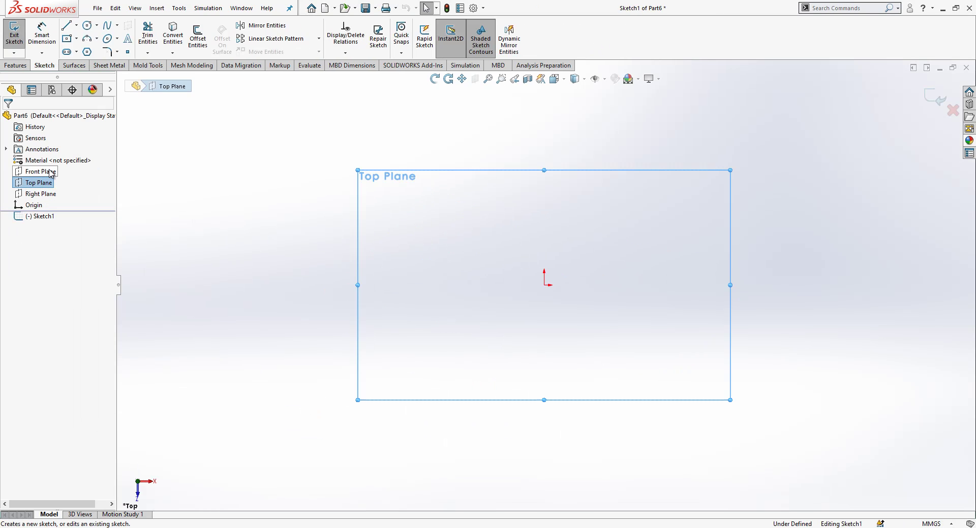
Draw a circle centred on the origin with a radius of about 39 mm.
{"action": "left_click", "coordinate": [87, 26]}
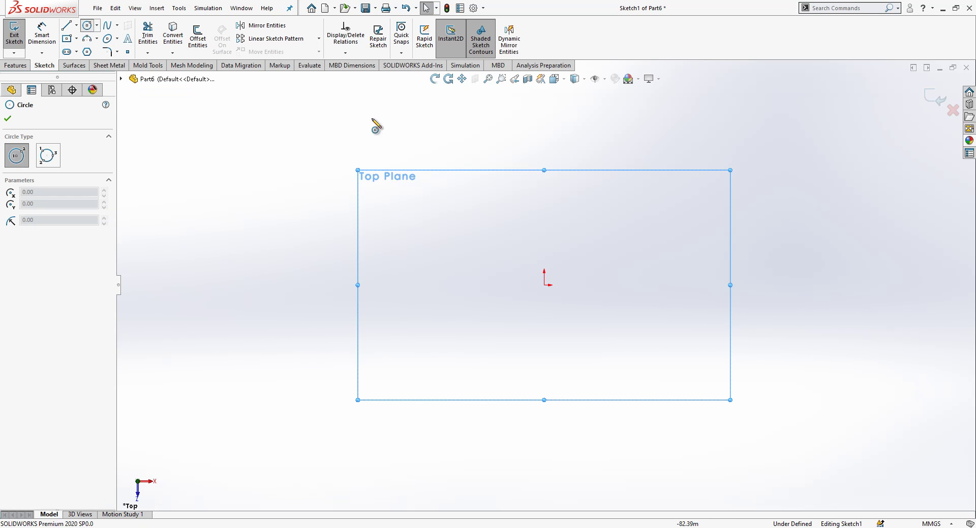
{"action": "left_click", "coordinate": [546, 285]}
{"action": "left_click", "coordinate": [563, 209]}
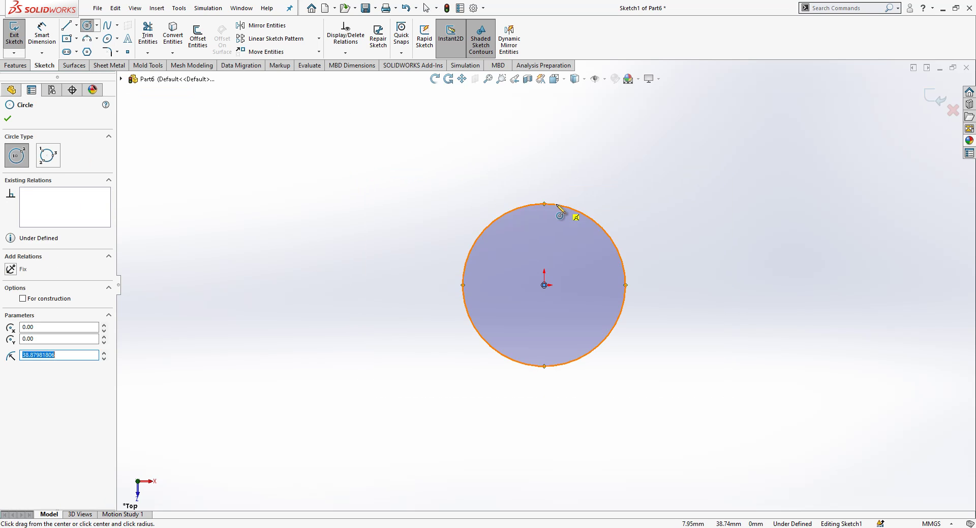
Dimension the circle's diameter to 40 mm and close the sketch.
{"action": "key", "text": "d"}
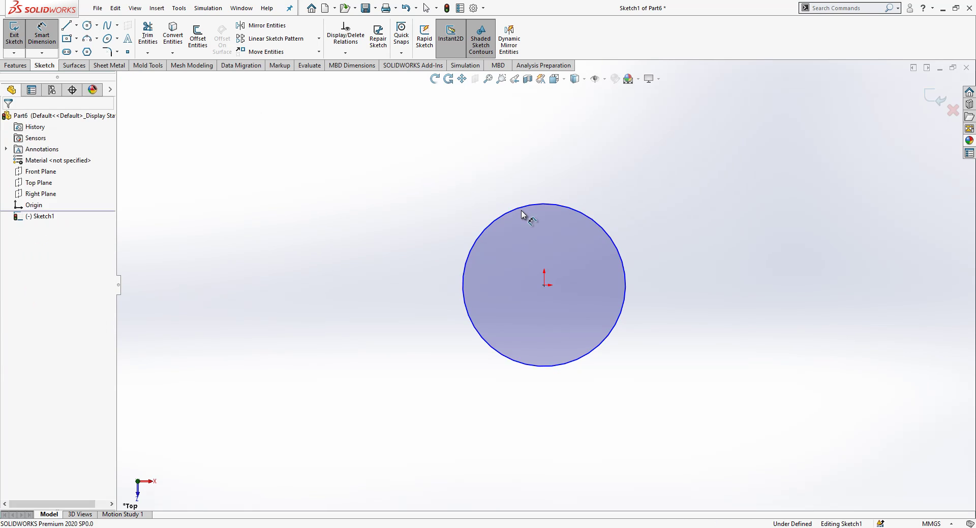
{"action": "left_click", "coordinate": [521, 208]}
{"action": "left_click", "coordinate": [507, 273]}
{"action": "type", "text": "40"}
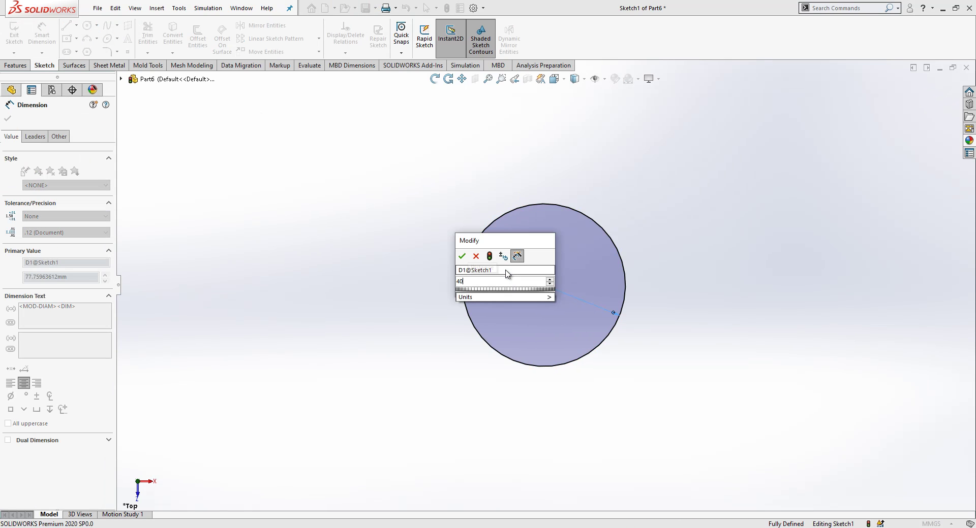
{"action": "key", "text": "Return"}
{"action": "mouse_move", "coordinate": [449, 370]}
{"action": "middle_mouse_down"}
{"action": "mouse_move", "coordinate": [450, 224]}
{"action": "mouse_move", "coordinate": [606, 210]}
{"action": "middle_mouse_up"}
{"action": "left_click", "coordinate": [935, 97]}
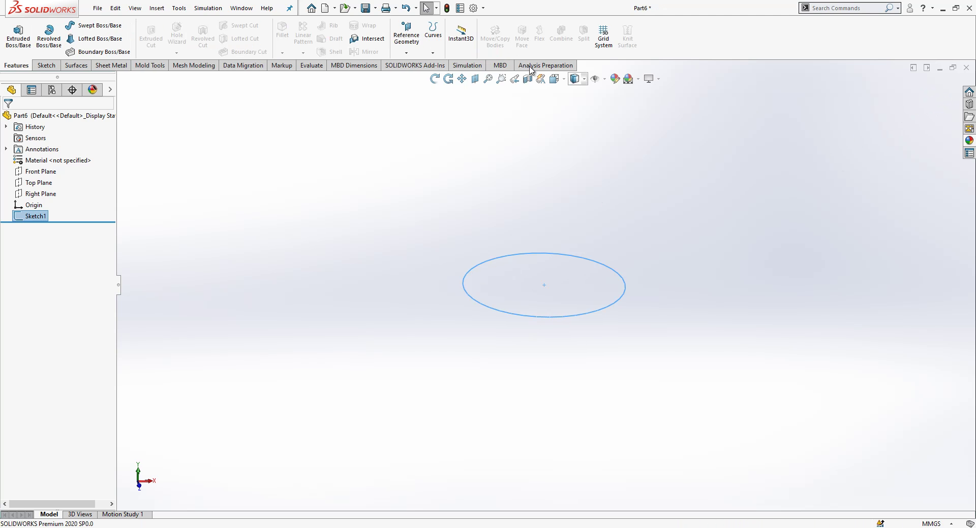
Start a Helix/Spiral from the circle sketch, defined by Pitch and Revolution.
{"action": "left_click", "coordinate": [433, 36]}
{"action": "left_click", "coordinate": [457, 115]}
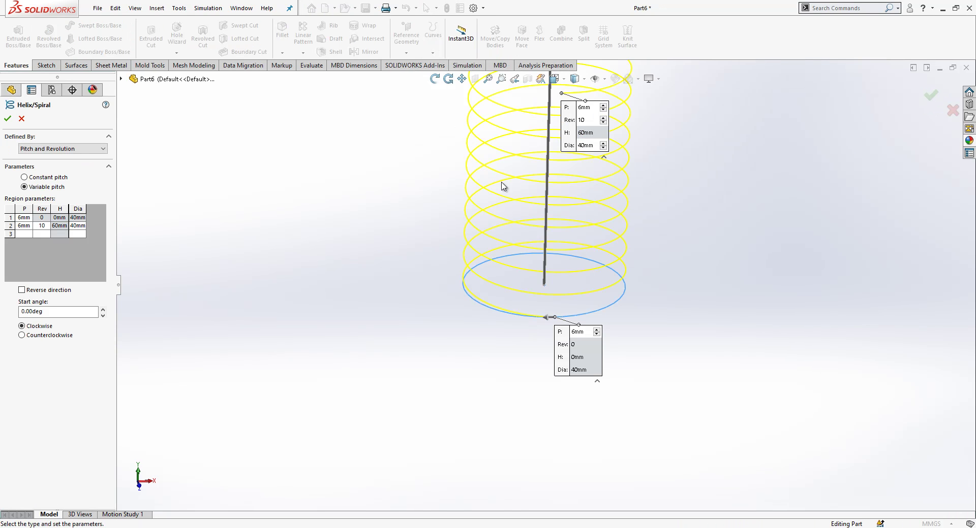
{"action": "key", "text": "space"}
{"action": "left_click", "coordinate": [494, 395]}
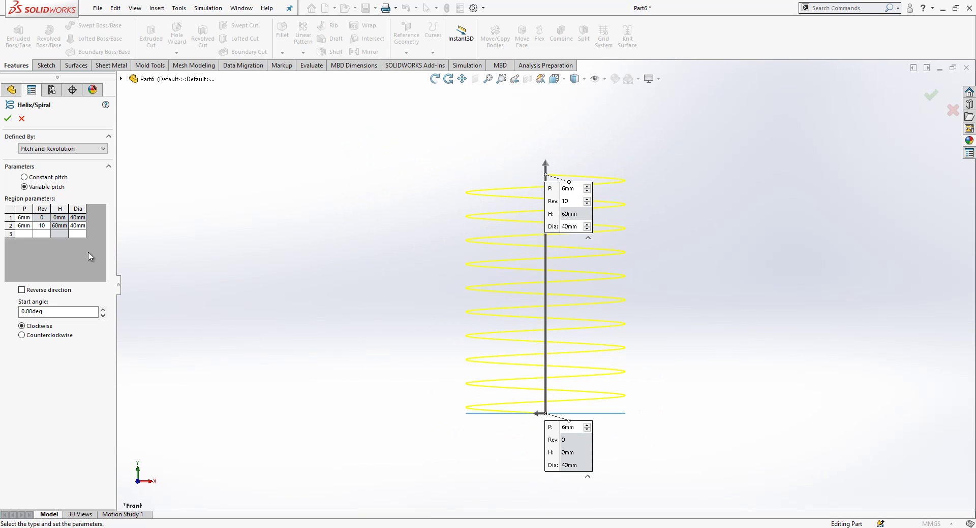
{"action": "left_click", "coordinate": [57, 150]}
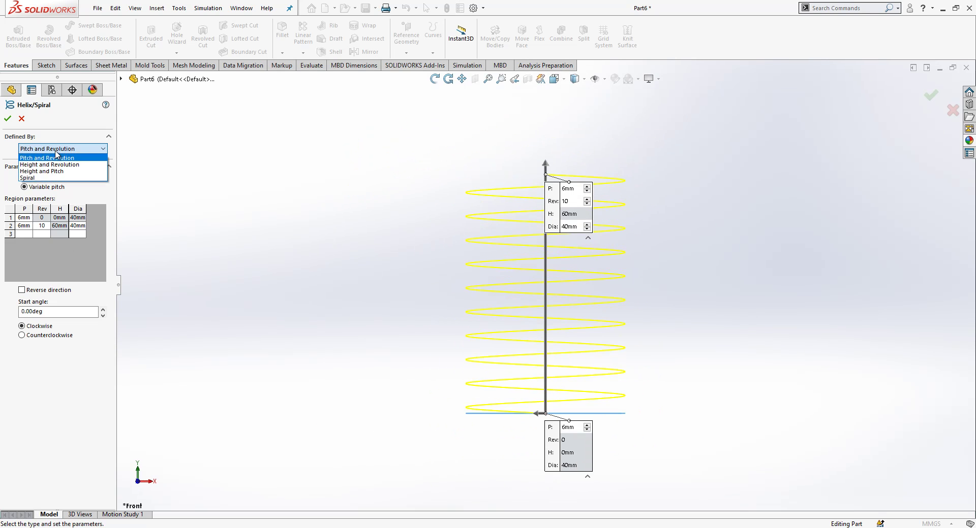
{"action": "left_click", "coordinate": [61, 158]}
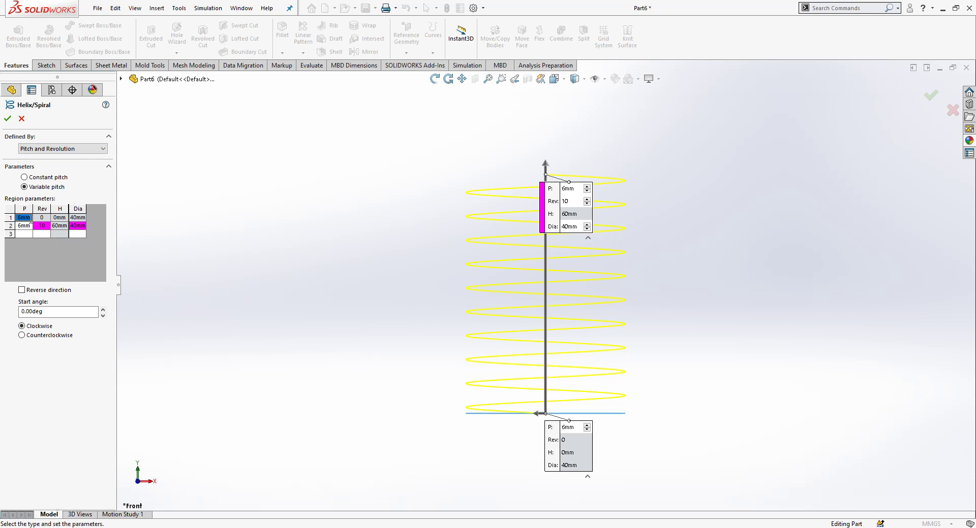
Set the helix's first two region rows to a 3.5 mm pitch, with the second row at 1 revolution.
{"action": "left_click", "coordinate": [30, 218]}
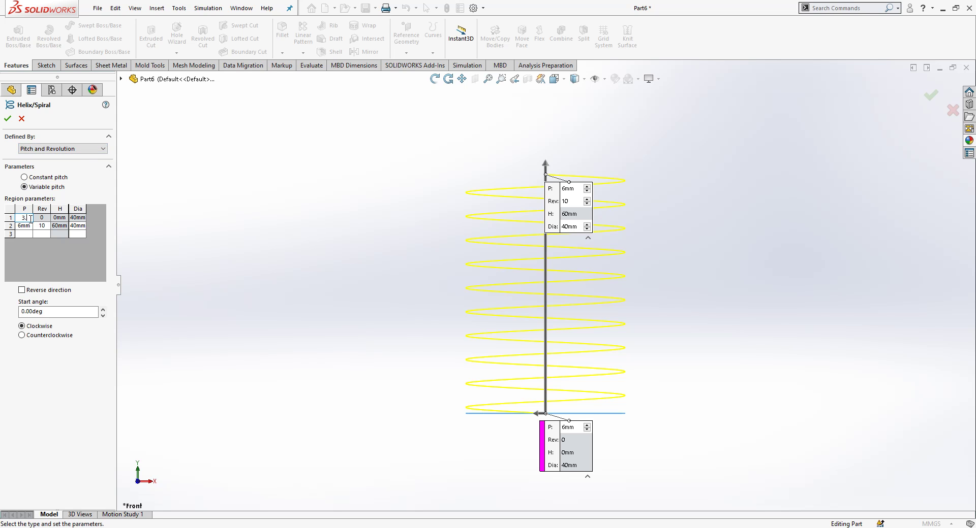
{"action": "left_click", "coordinate": [27, 227]}
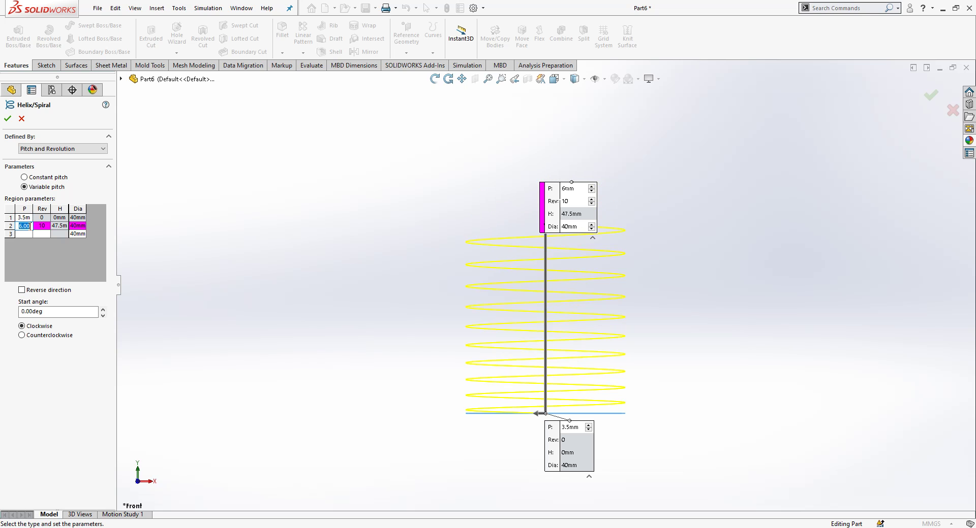
{"action": "left_click", "coordinate": [46, 226]}
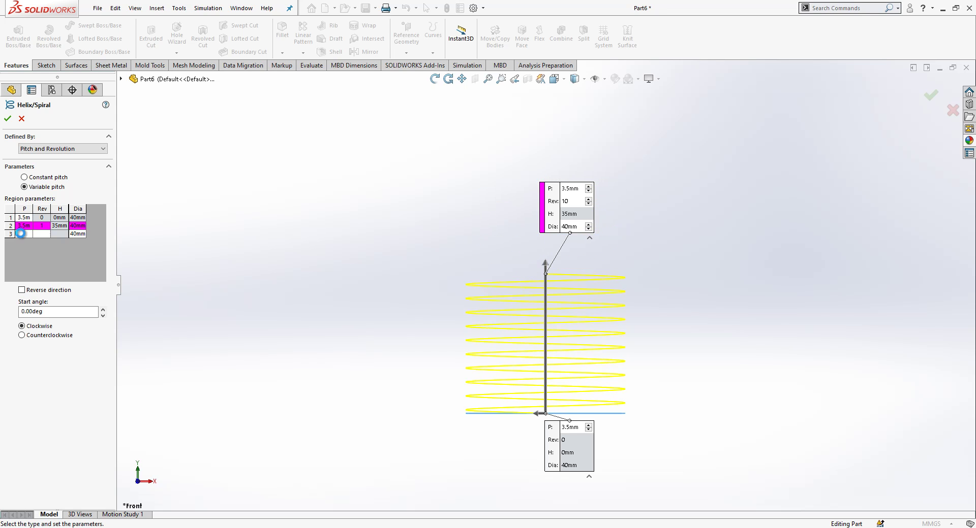
{"action": "type", "text": "1"}
Add two helix region rows with a 6 mm pitch, at 2 and 8 revolutions.
{"action": "left_click", "coordinate": [23, 234]}
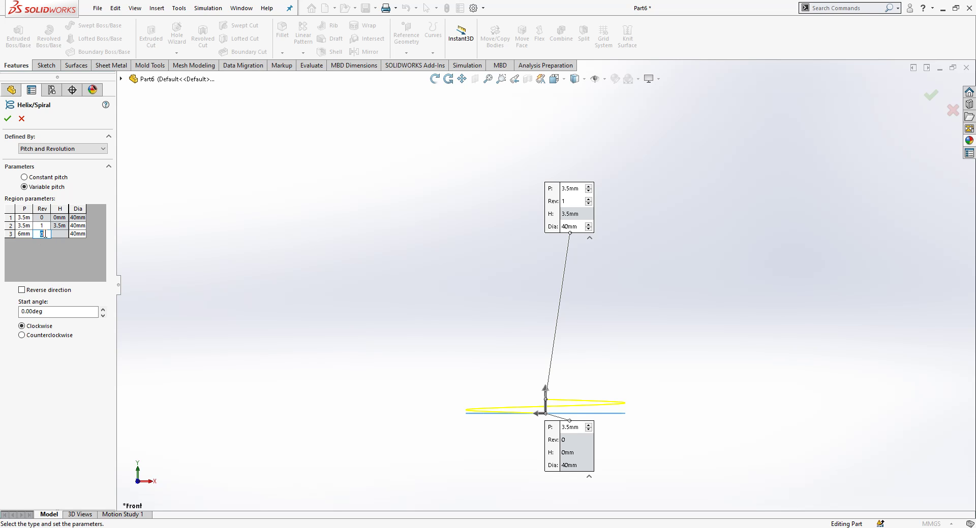
{"action": "left_click", "coordinate": [64, 235]}
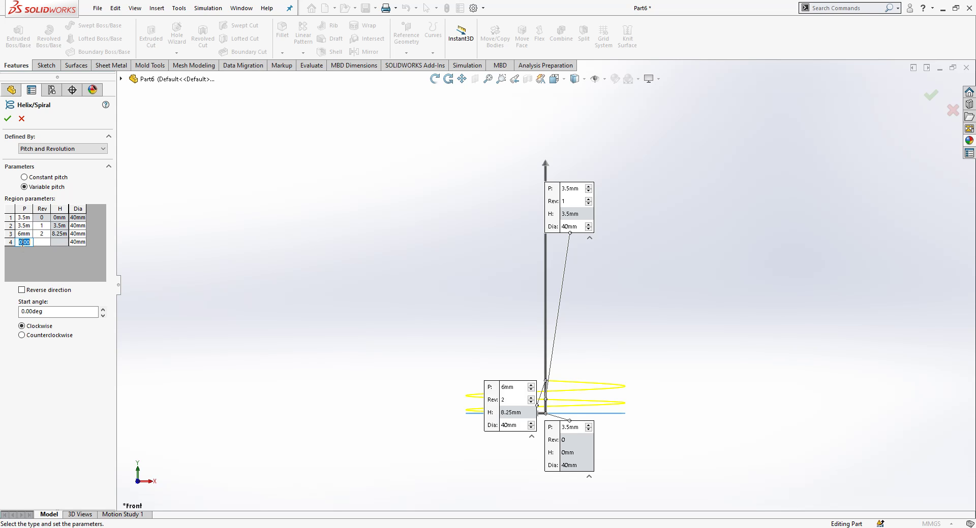
{"action": "type", "text": "6"}
{"action": "left_click", "coordinate": [45, 242]}
{"action": "left_click", "coordinate": [64, 245]}
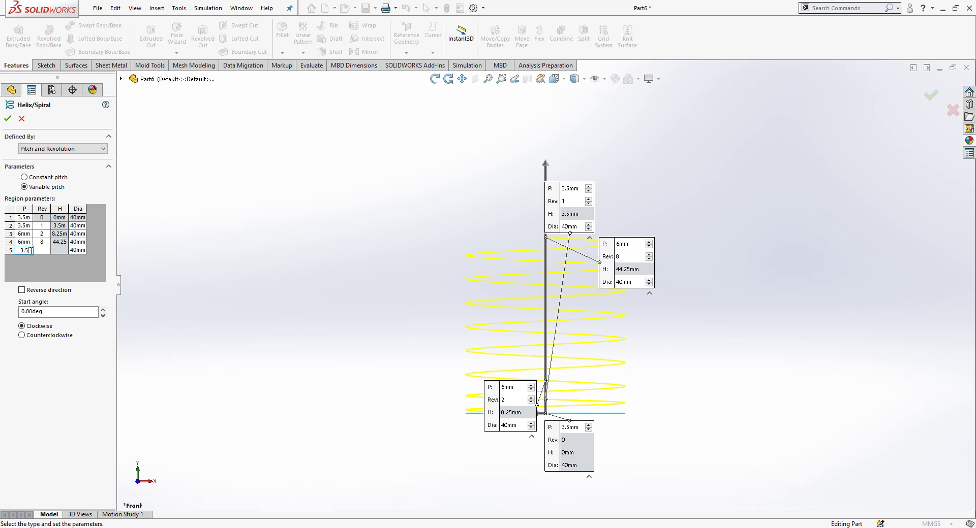
Add two helix region rows with a 3.5 mm pitch at 9 and 10 revolutions, and accept the helix.
{"action": "type", "text": "3.5"}
{"action": "left_click", "coordinate": [41, 250]}
{"action": "type", "text": "9"}
{"action": "key", "text": "Return"}
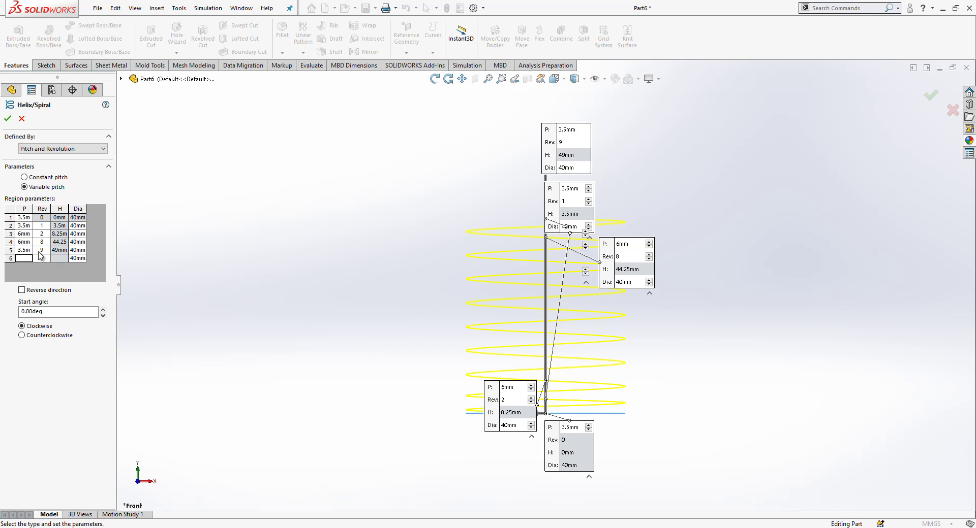
{"action": "left_click", "coordinate": [25, 258]}
{"action": "type", "text": "3.5"}
{"action": "left_click", "coordinate": [43, 259]}
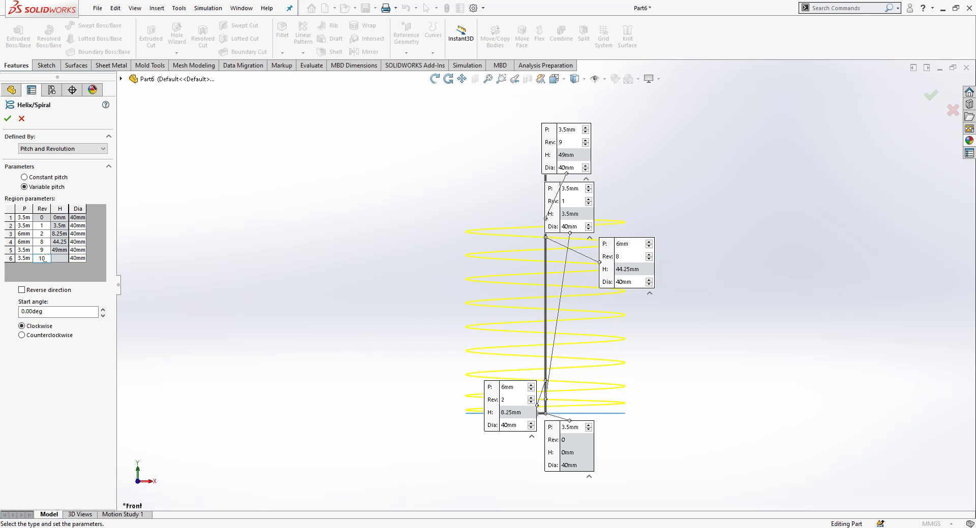
{"action": "key", "text": "Return"}
{"action": "scroll", "coordinate": [658, 377], "scroll_direction": "down", "scroll_amount": 2}
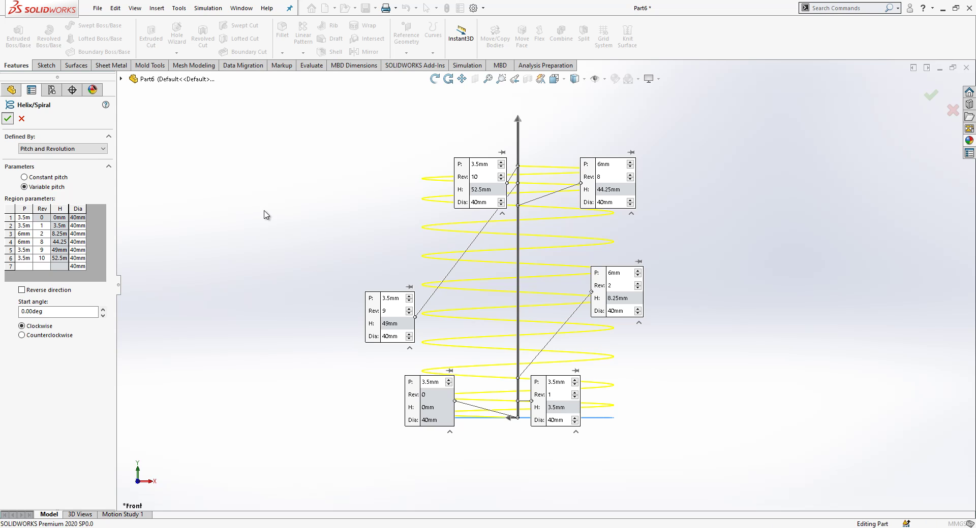
{"action": "left_click", "coordinate": [8, 121]}
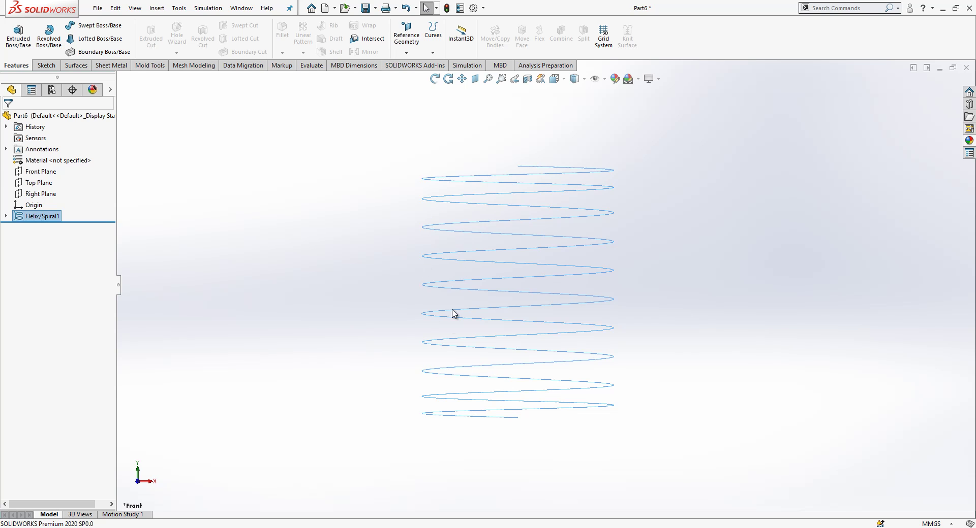
{"action": "key", "text": "Escape"}
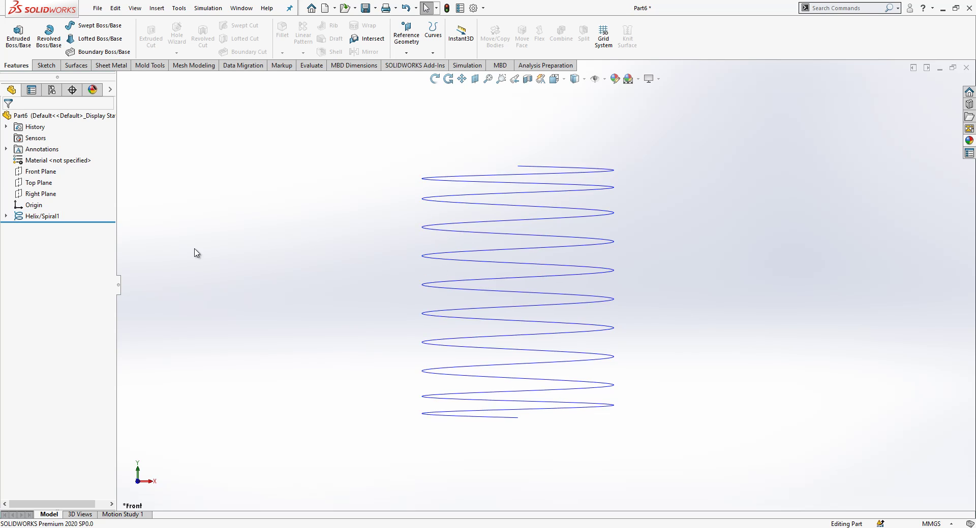
Start a sketch on the Front Plane and draw a center rectangle about 18 mm wide on the helix's outer edge at mid-height.
{"action": "left_click", "coordinate": [37, 173]}
{"action": "left_click", "coordinate": [44, 157]}
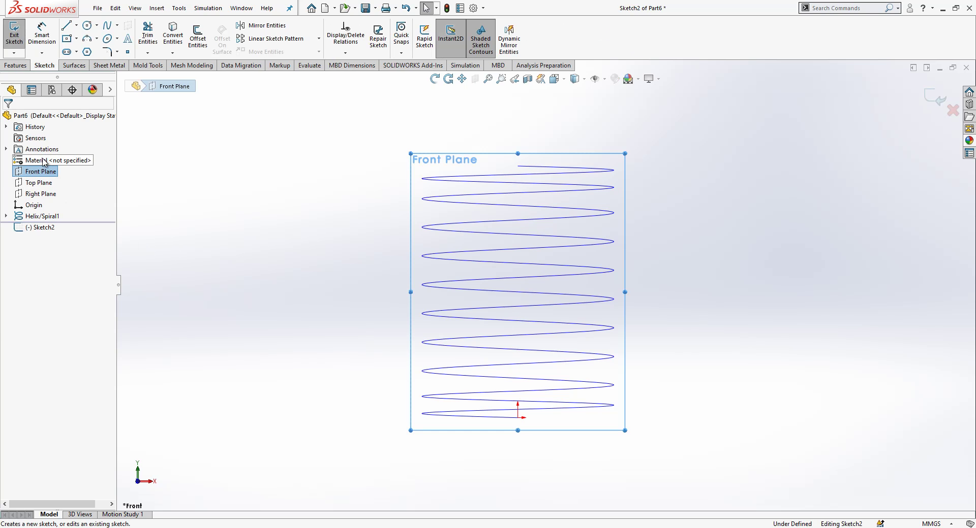
{"action": "left_click", "coordinate": [70, 41]}
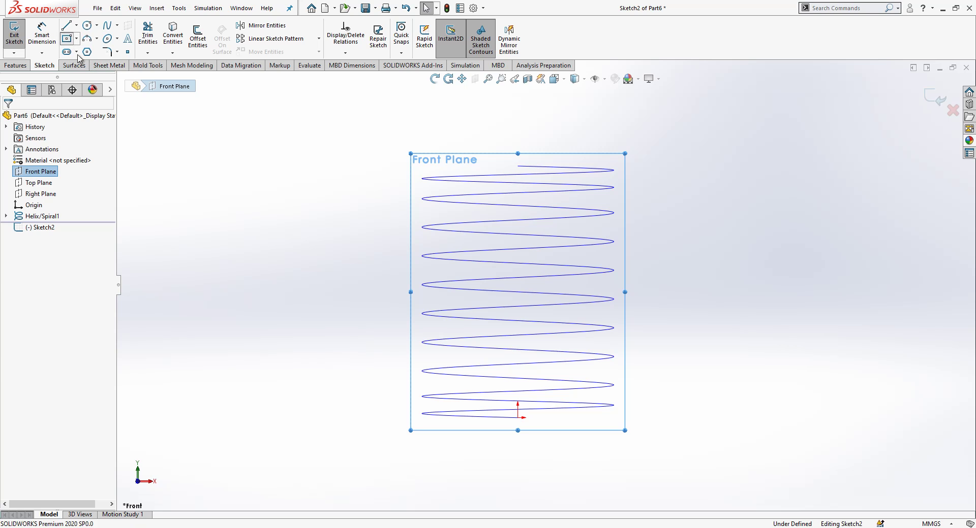
{"action": "left_click", "coordinate": [612, 298]}
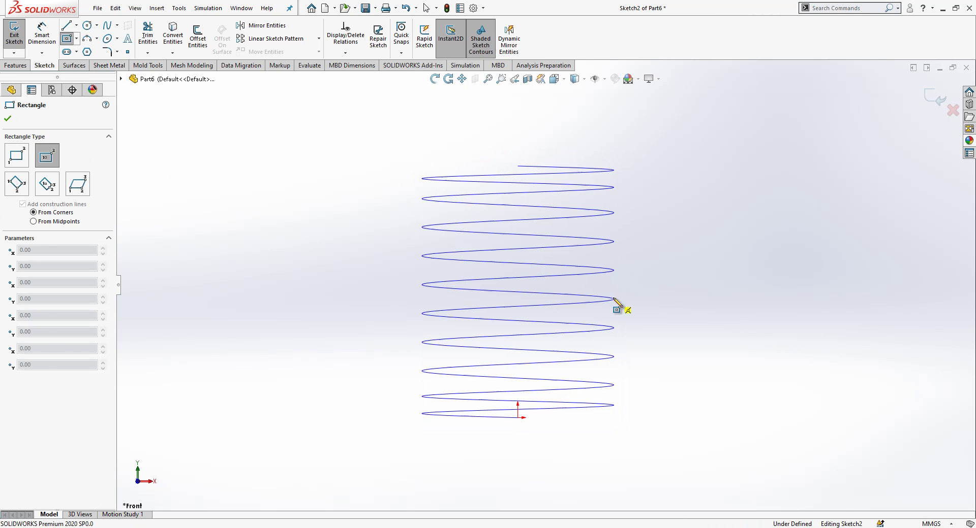
{"action": "left_click", "coordinate": [657, 310]}
{"action": "key", "text": "Escape"}
Add a Pierce relation between the rectangle's center point and the helix.
{"action": "left_click", "coordinate": [612, 299]}
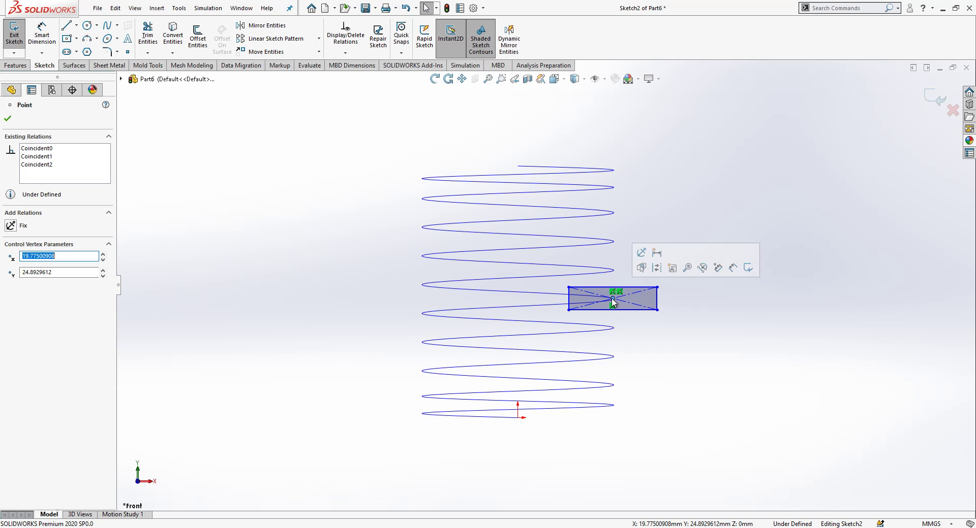
{"action": "left_click", "coordinate": [545, 306], "text": "ctrl"}
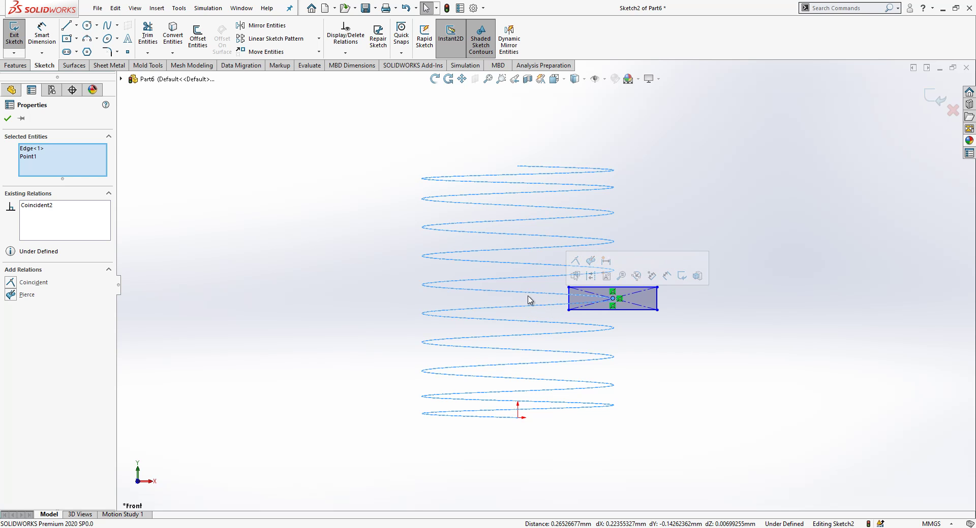
{"action": "left_click", "coordinate": [12, 296]}
Dimension the rectangle's width to 9 mm.
{"action": "left_click", "coordinate": [42, 36]}
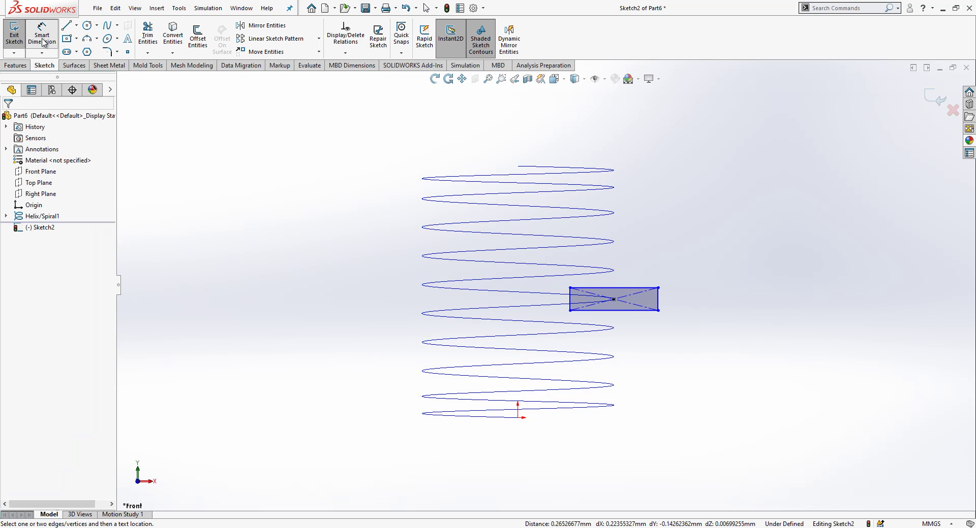
{"action": "left_click", "coordinate": [637, 288]}
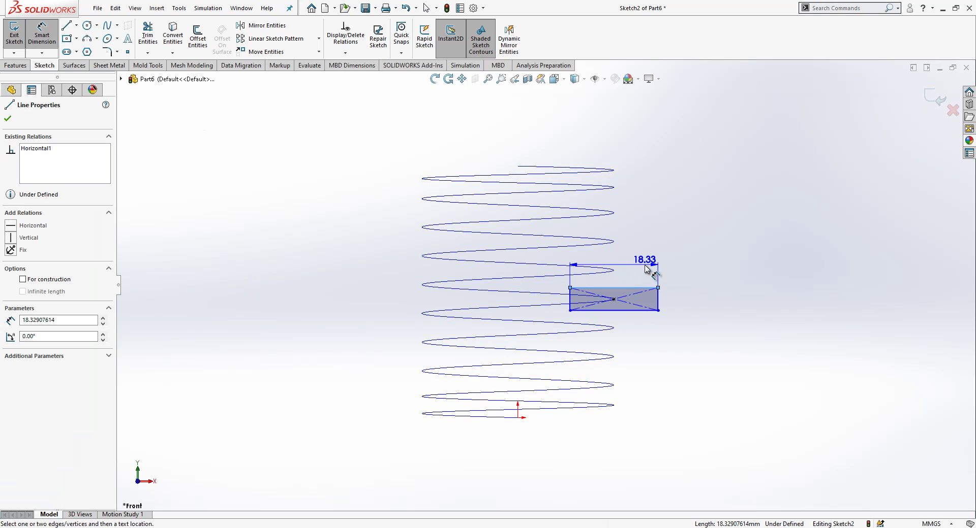
{"action": "left_click", "coordinate": [647, 267]}
{"action": "type", "text": "9"}
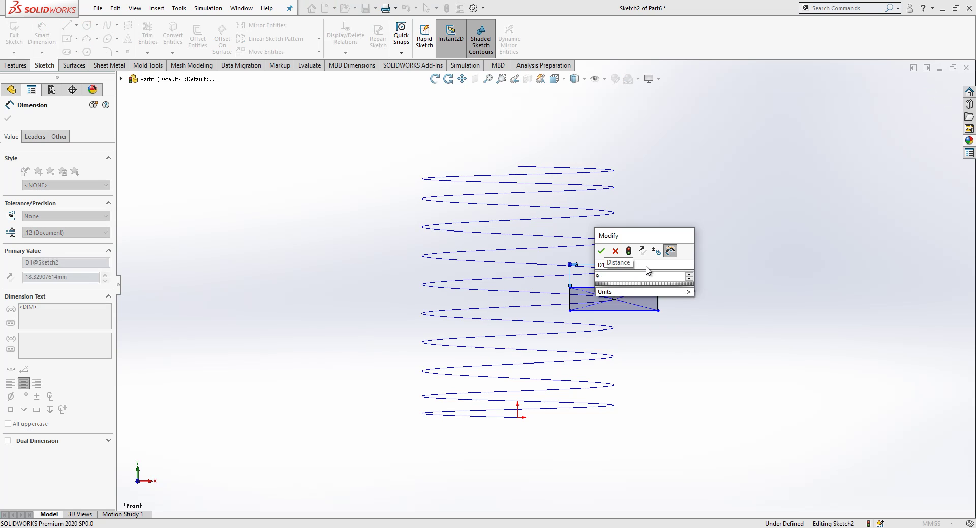
{"action": "key", "text": "Return"}
{"action": "left_click", "coordinate": [681, 309]}
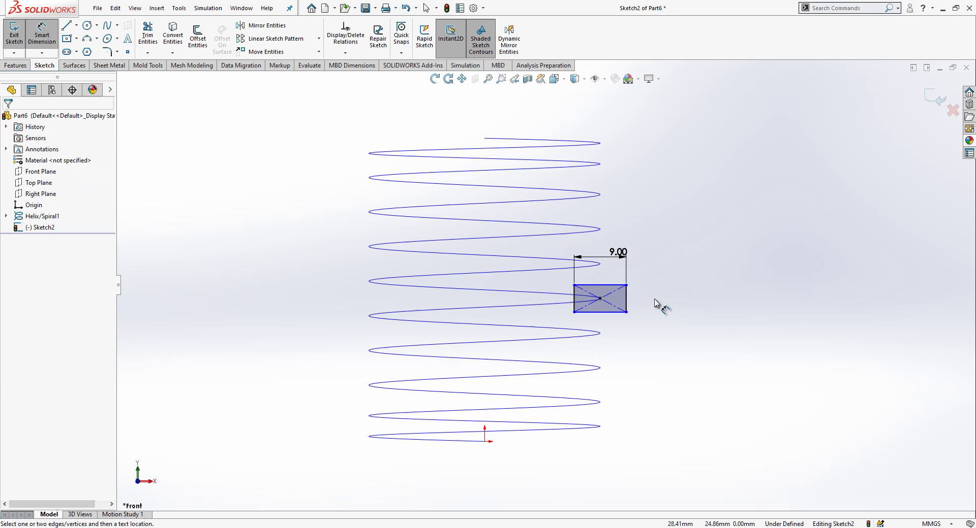
Dimension the rectangle's height to 2.999 mm.
{"action": "scroll", "coordinate": [661, 305], "scroll_direction": "down", "scroll_amount": 2}
{"action": "left_click", "coordinate": [630, 304]}
{"action": "left_click", "coordinate": [659, 304]}
{"action": "type", "text": "2.999"}
{"action": "key", "text": "Return"}
{"action": "left_click", "coordinate": [694, 324]}
Fillet all four corners of the profile rectangle with a 0.5 mm radius and exit the sketch.
{"action": "scroll", "coordinate": [576, 270], "scroll_direction": "down", "scroll_amount": 1}
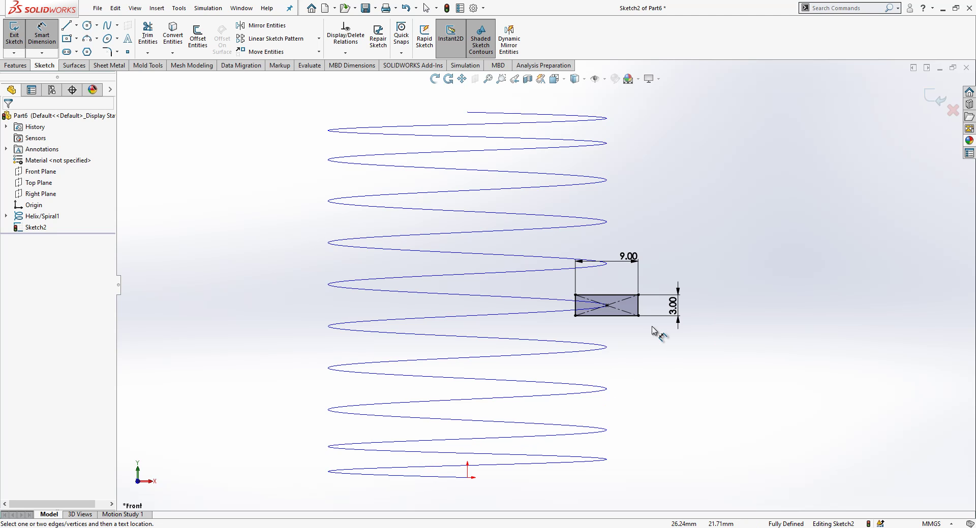
{"action": "scroll", "coordinate": [692, 300], "scroll_direction": "up", "scroll_amount": 3}
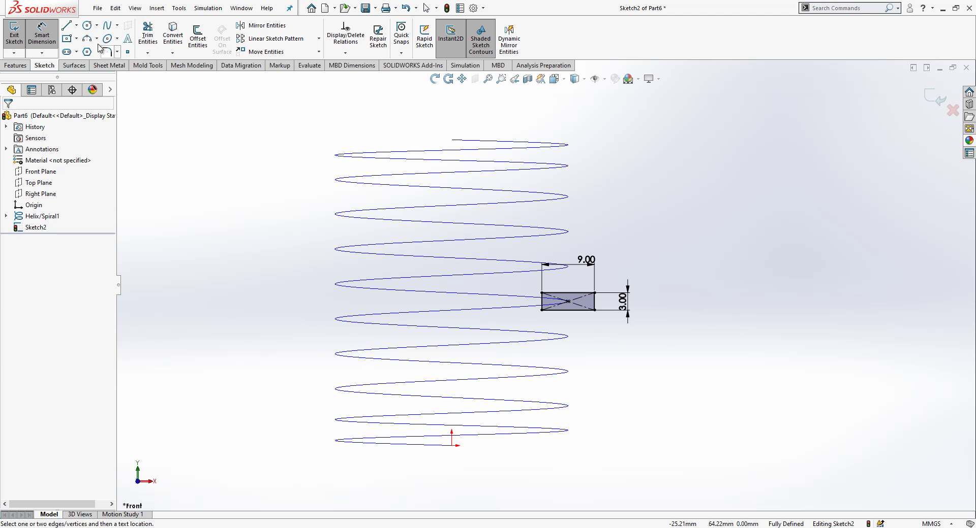
{"action": "scroll", "coordinate": [613, 308], "scroll_direction": "down", "scroll_amount": 1}
{"action": "left_click_drag", "start_coordinate": [641, 265], "coordinate": [511, 335]}
{"action": "left_click", "coordinate": [37, 216]}
{"action": "left_click", "coordinate": [38, 217]}
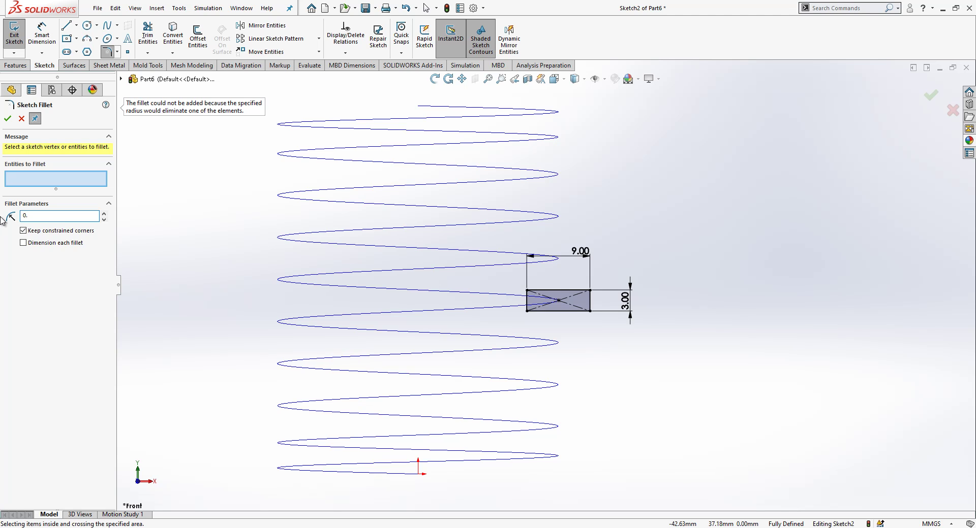
{"action": "type", "text": "0.50mm"}
{"action": "key", "text": "Return"}
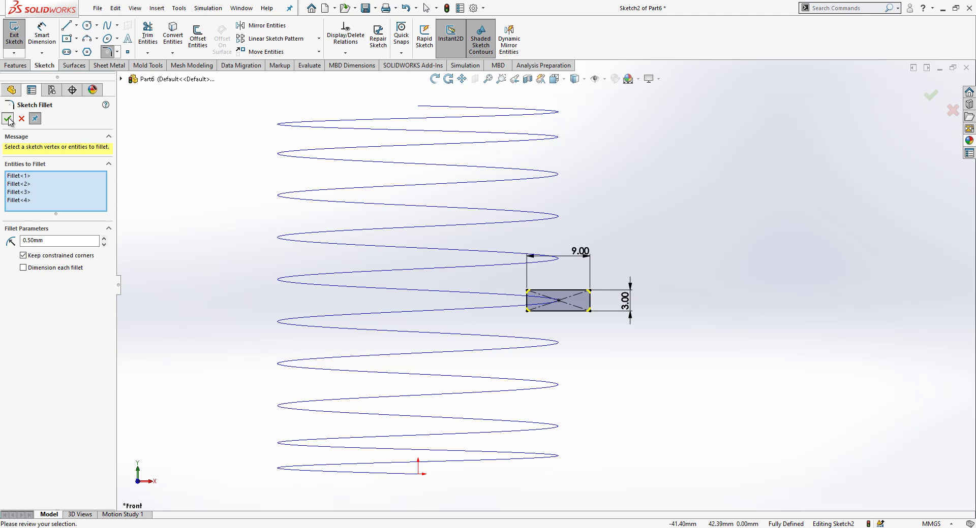
{"action": "key", "text": "Return"}
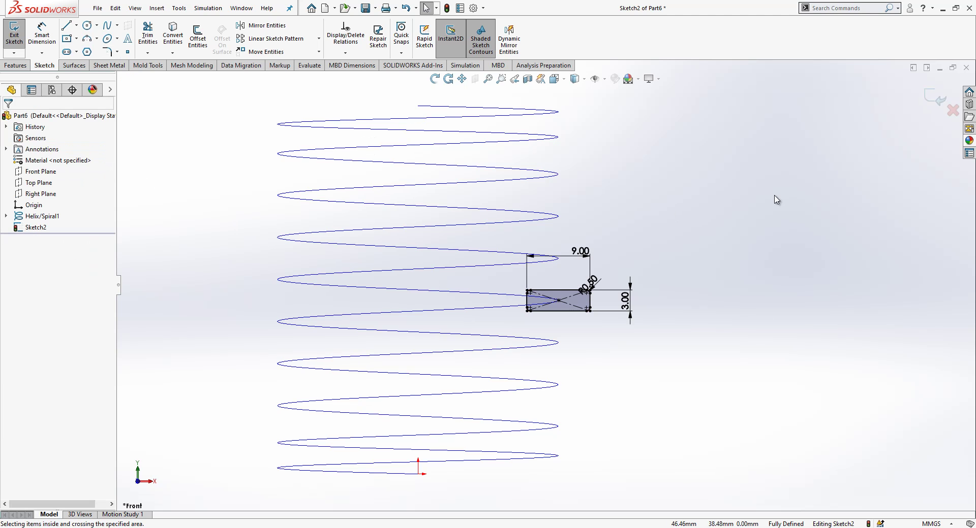
{"action": "left_click", "coordinate": [934, 96]}
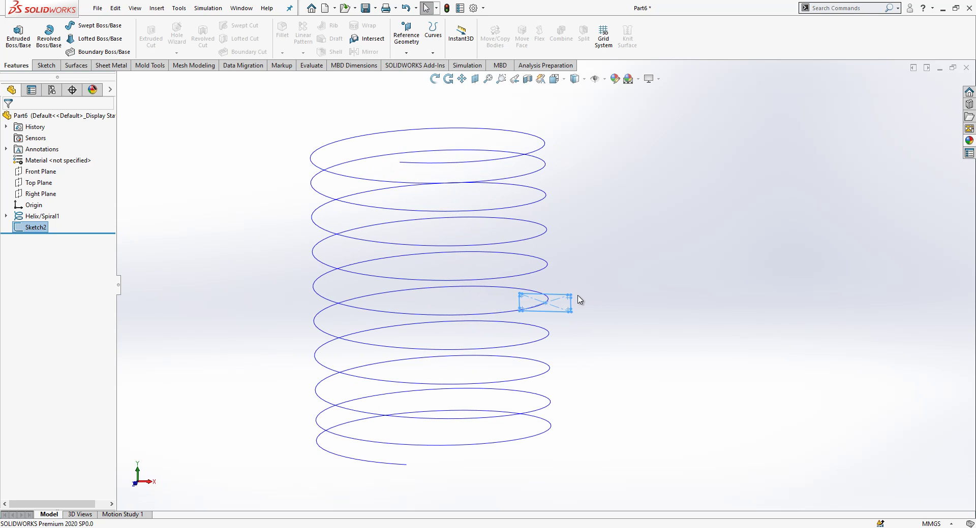
Sweep the rounded rectangle profile along the whole helix using the bidirectional option.
{"action": "left_click", "coordinate": [98, 26]}
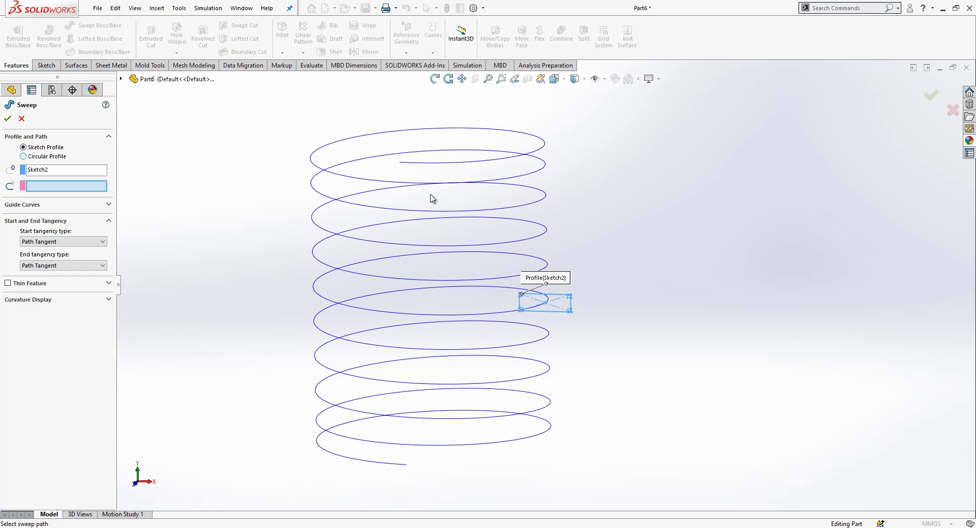
{"action": "left_click", "coordinate": [543, 235]}
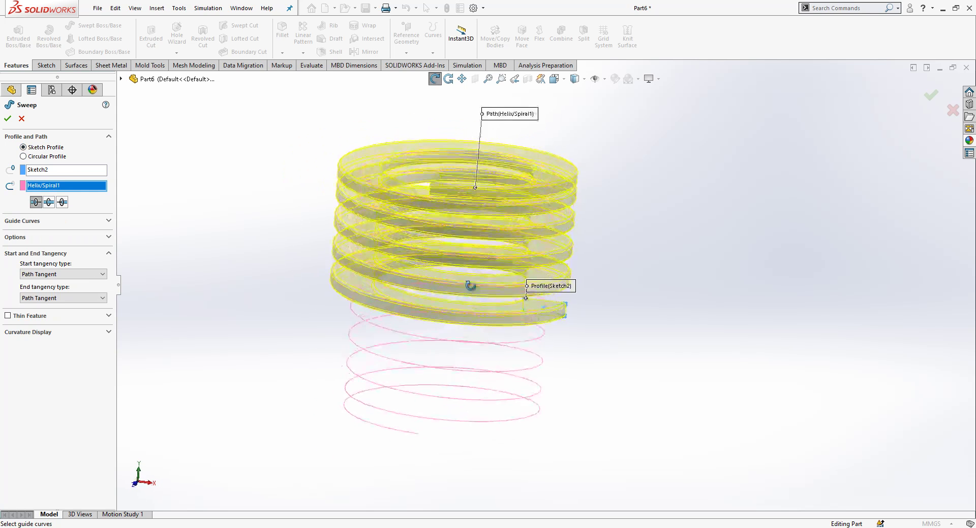
{"action": "left_click", "coordinate": [49, 202]}
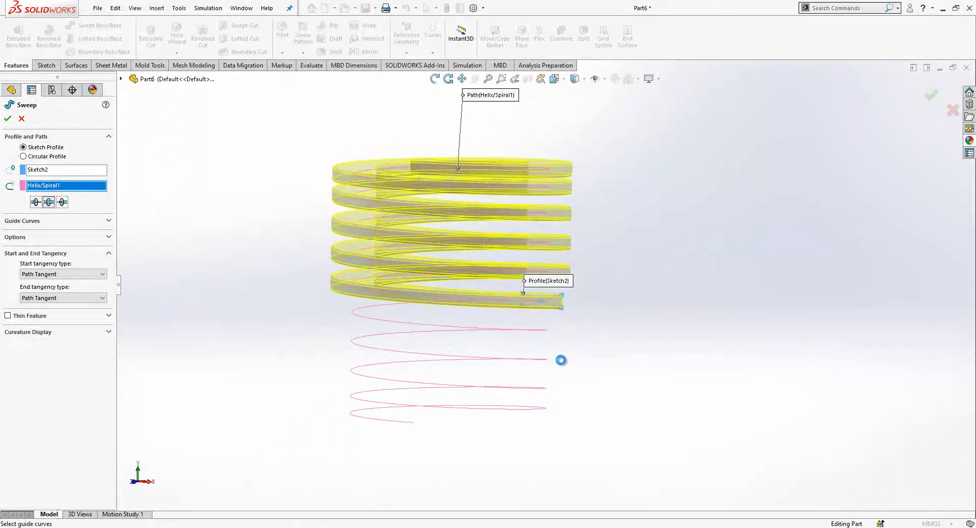
{"action": "middle_click_drag", "start_coordinate": [562, 365], "coordinate": [426, 325]}
{"action": "left_click", "coordinate": [8, 120]}
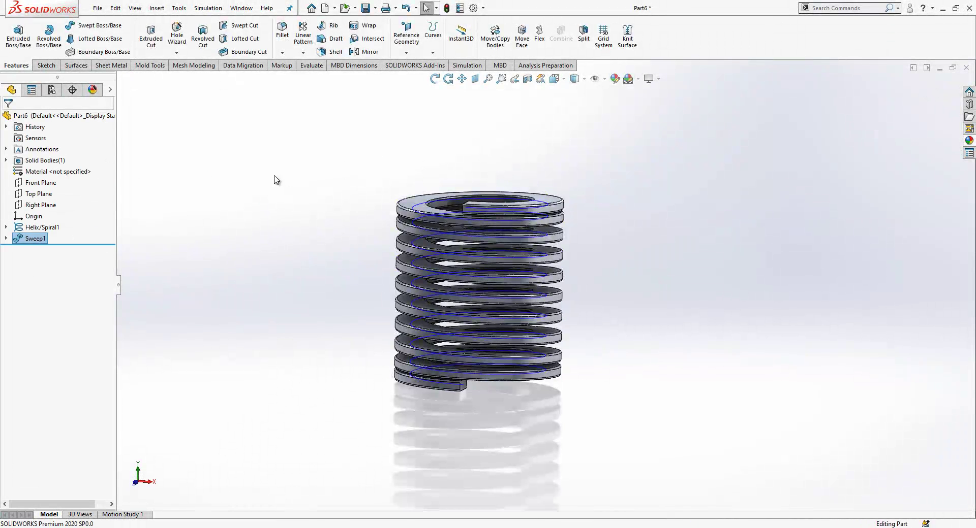
Cut the spring's bottom end flat with a surface cut at the Top Plane, removing the material below it.
{"action": "middle_click_drag", "start_coordinate": [274, 180], "coordinate": [444, 343]}
{"action": "key", "text": "ctrl+1"}
{"action": "key", "text": "Escape"}
{"action": "left_click", "coordinate": [39, 195]}
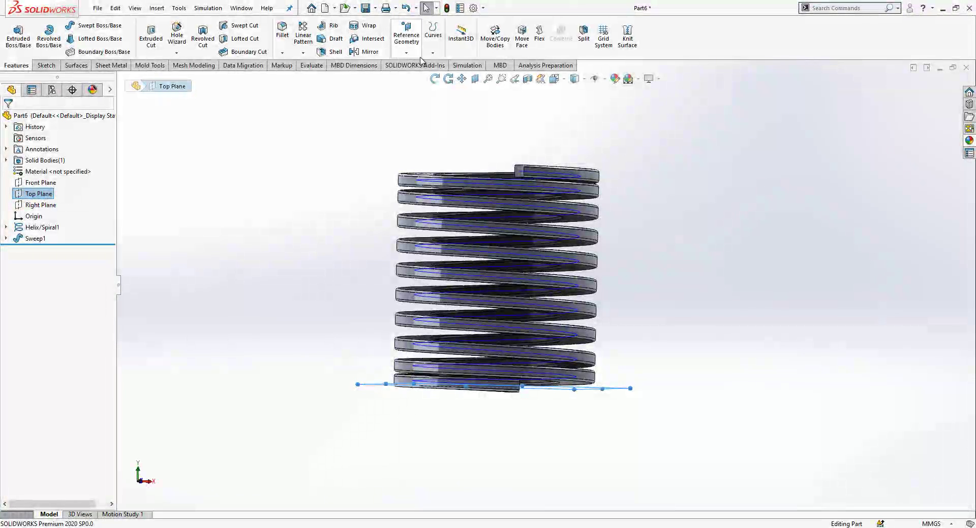
{"action": "left_click", "coordinate": [76, 65]}
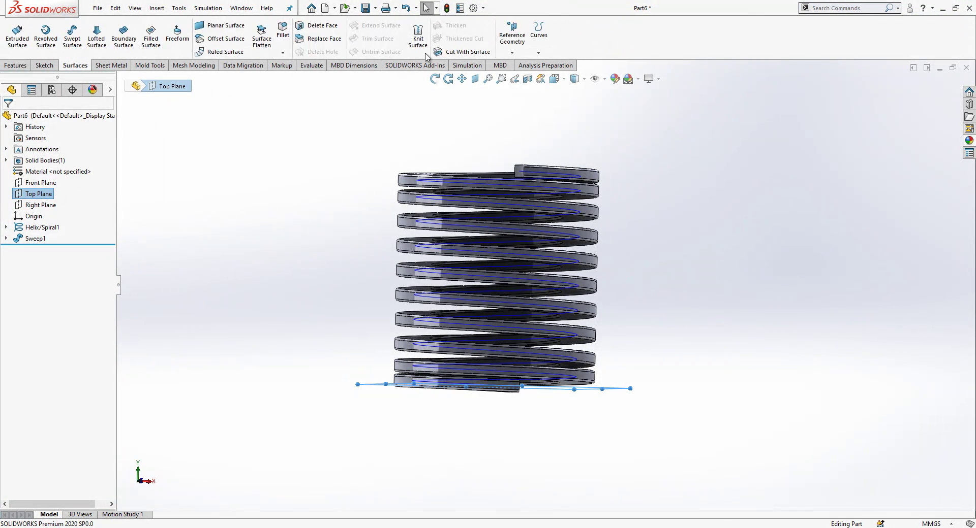
{"action": "left_click", "coordinate": [465, 52]}
{"action": "left_click", "coordinate": [9, 119]}
Create a plane parallel to the Top Plane through the helix's upper endpoint and cut away the spring material above it.
{"action": "middle_click_drag", "start_coordinate": [488, 311], "coordinate": [533, 218]}
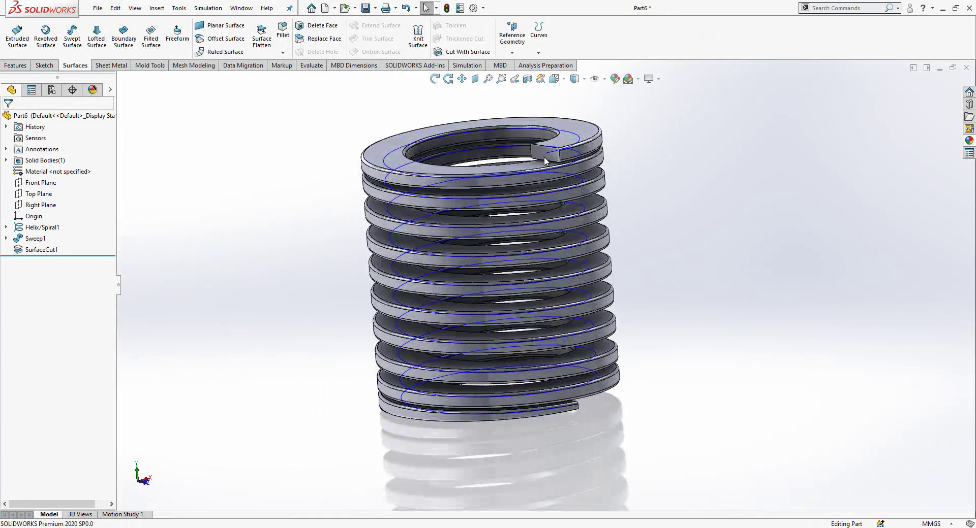
{"action": "left_click", "coordinate": [45, 194]}
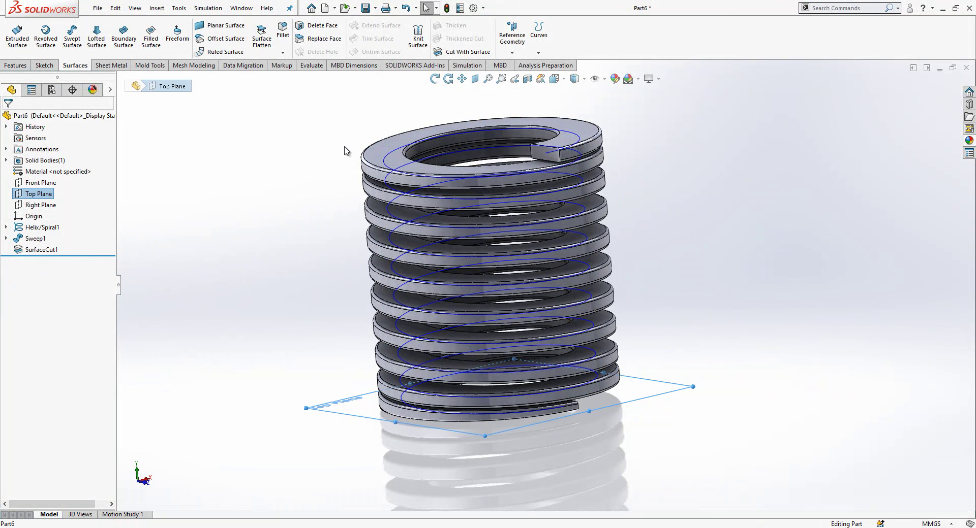
{"action": "left_click", "coordinate": [511, 51]}
{"action": "left_click", "coordinate": [521, 65]}
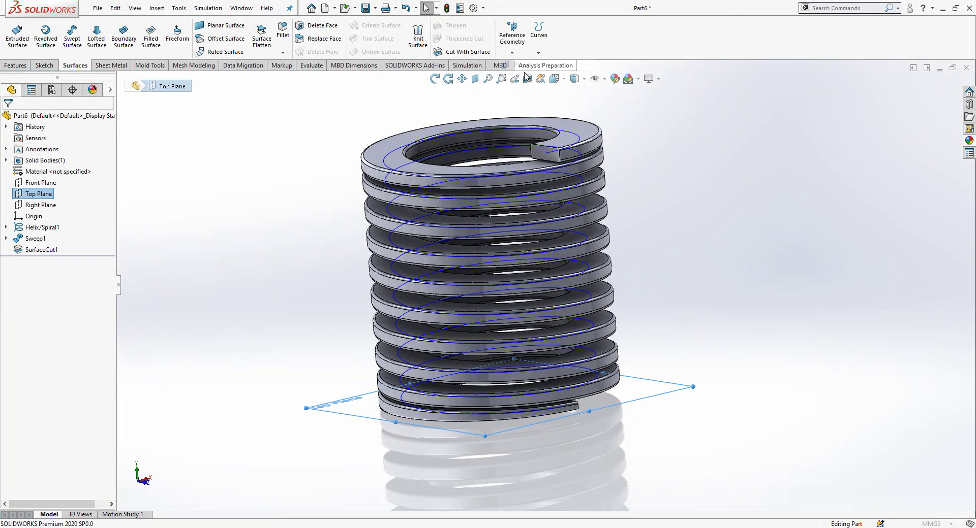
{"action": "left_click", "coordinate": [547, 155]}
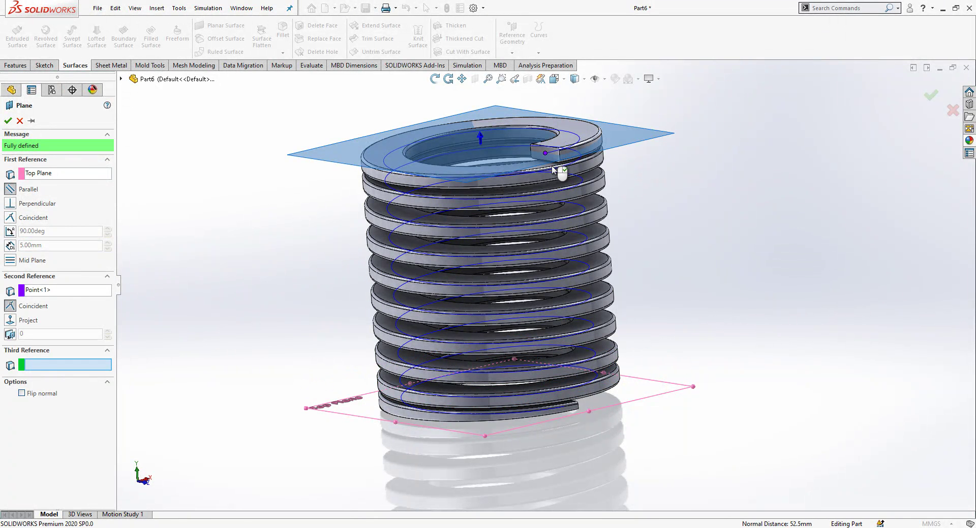
{"action": "left_click", "coordinate": [7, 121]}
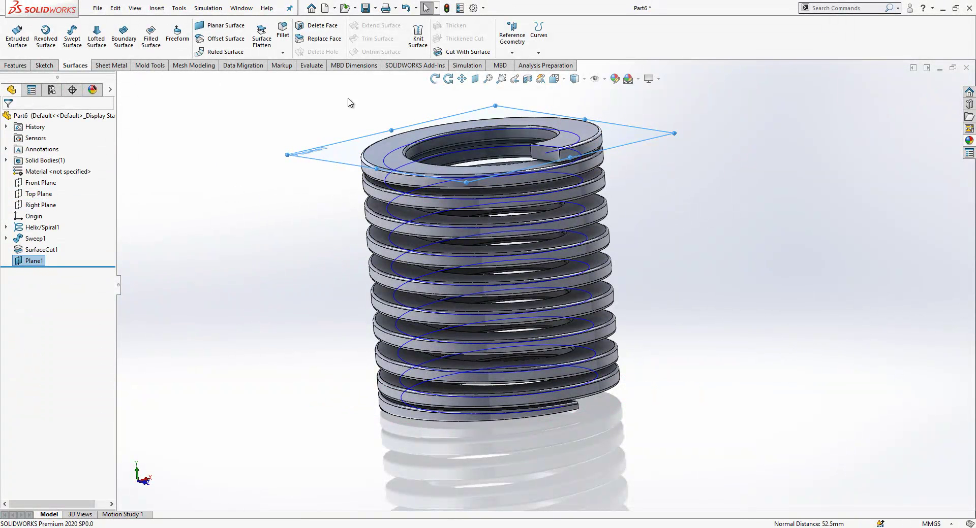
{"action": "left_click", "coordinate": [461, 51]}
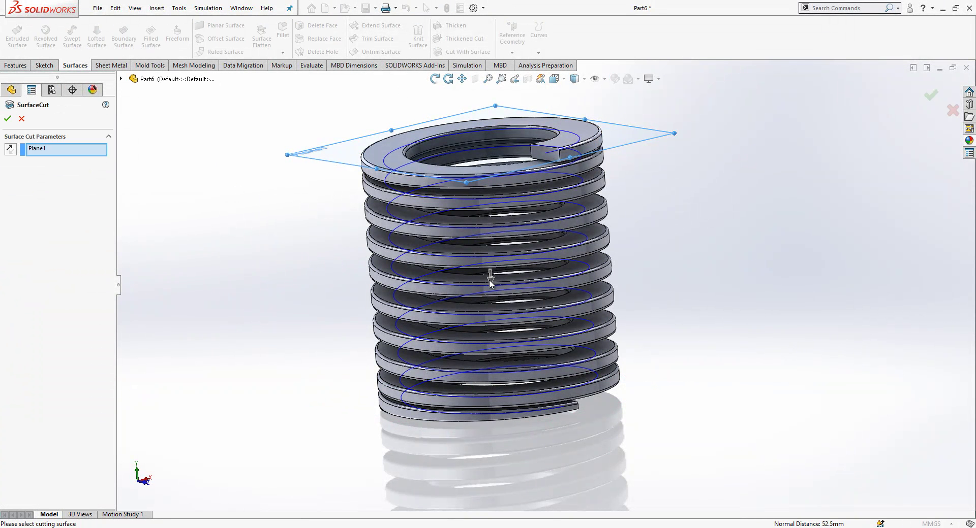
{"action": "left_click", "coordinate": [8, 118]}
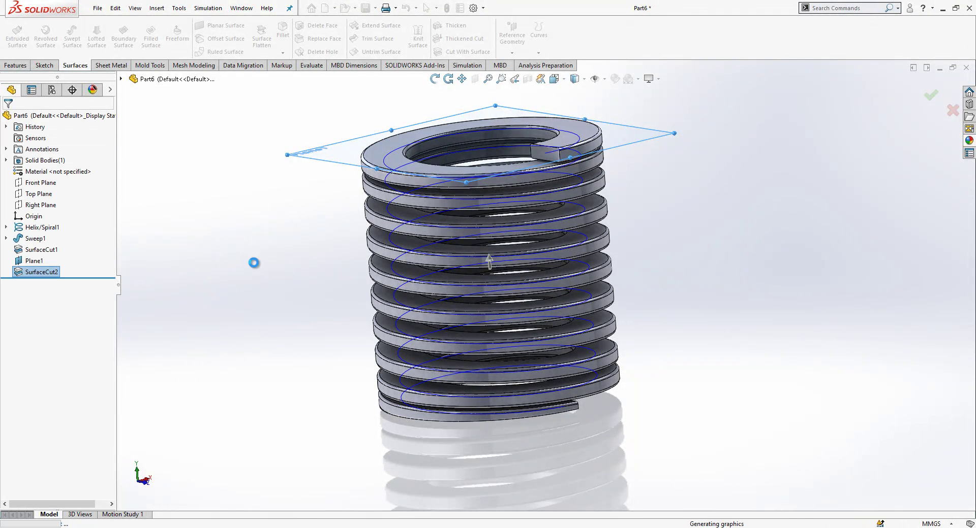
Hide the helix curve and the reference plane at the spring's upper end.
{"action": "left_click", "coordinate": [42, 226]}
{"action": "left_click", "coordinate": [51, 213]}
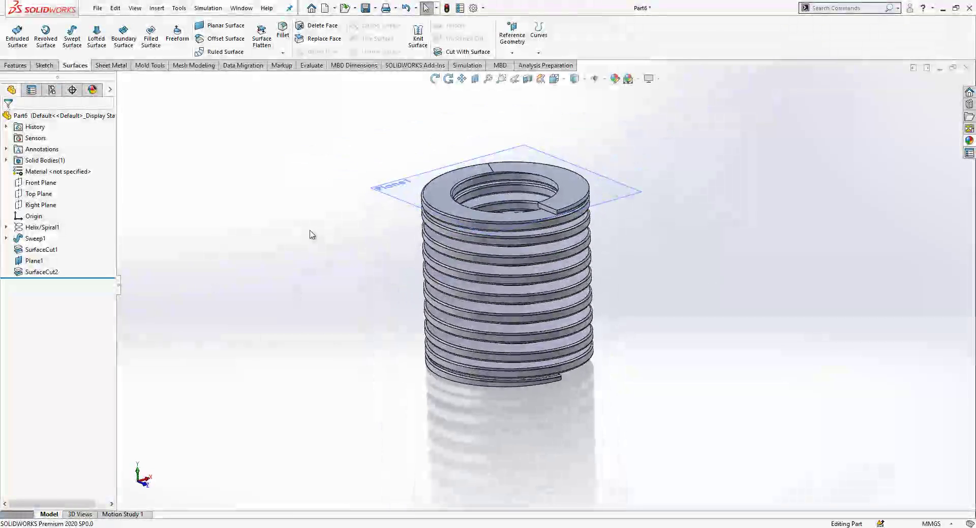
{"action": "left_click", "coordinate": [36, 205]}
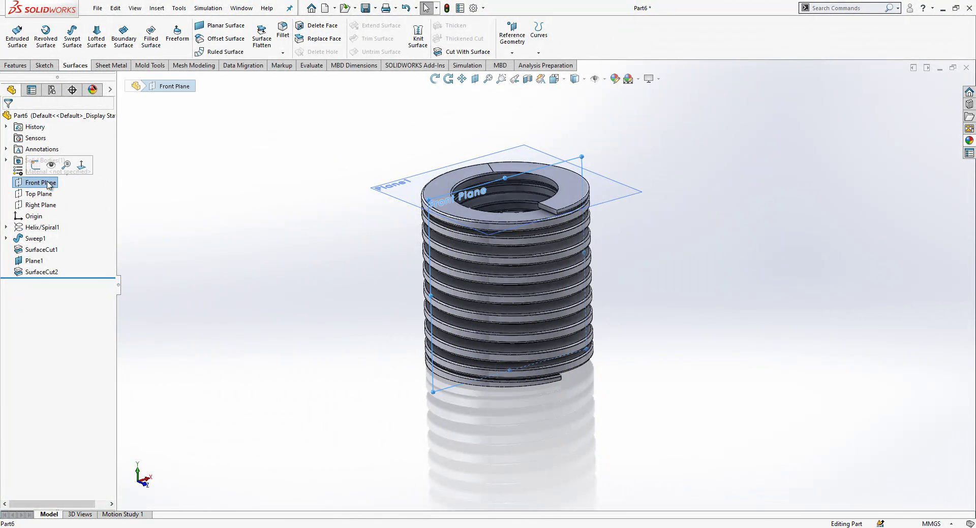
{"action": "left_click", "coordinate": [80, 165]}
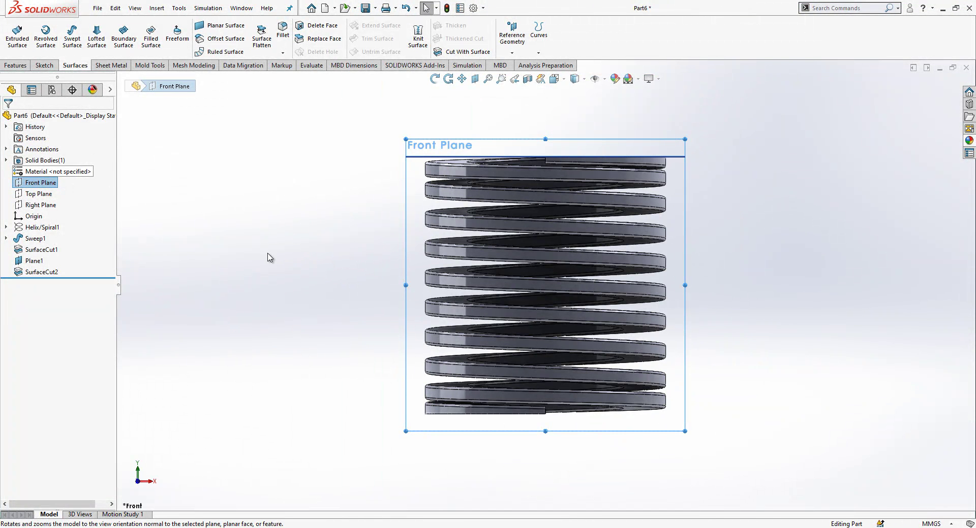
{"action": "left_click", "coordinate": [159, 216]}
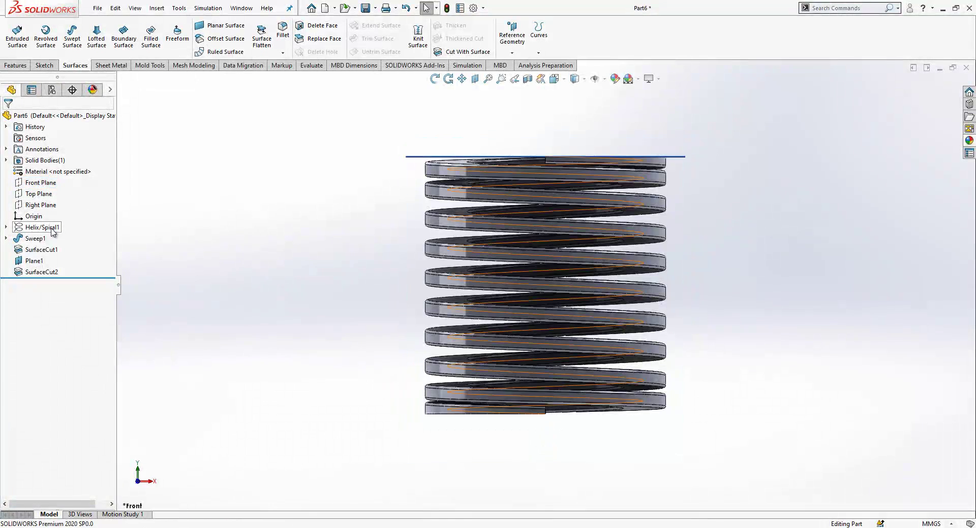
{"action": "left_click", "coordinate": [65, 247]}
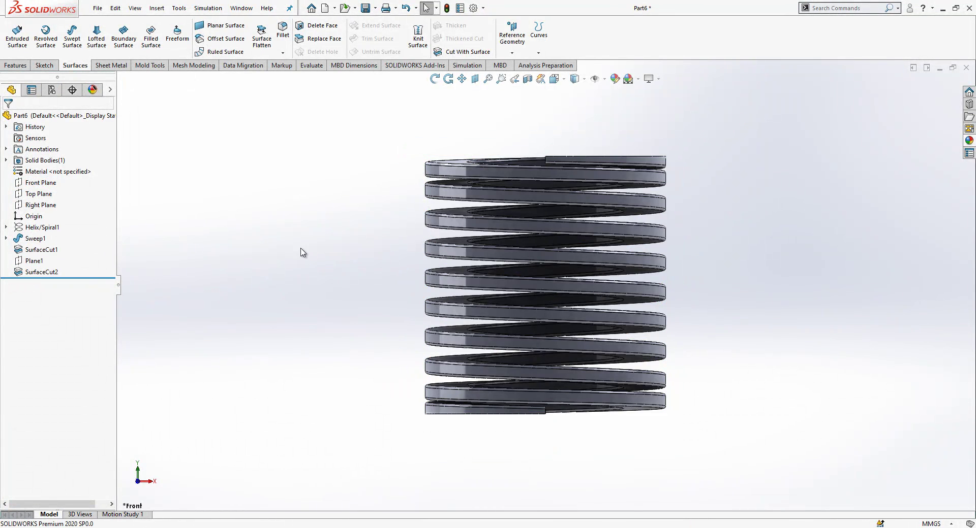
{"action": "middle_click_drag", "start_coordinate": [589, 228], "coordinate": [656, 301]}
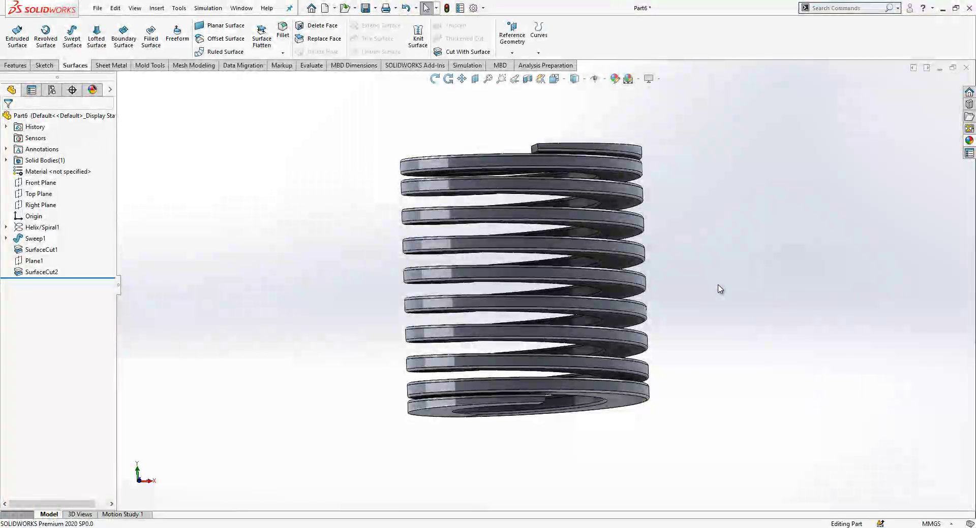